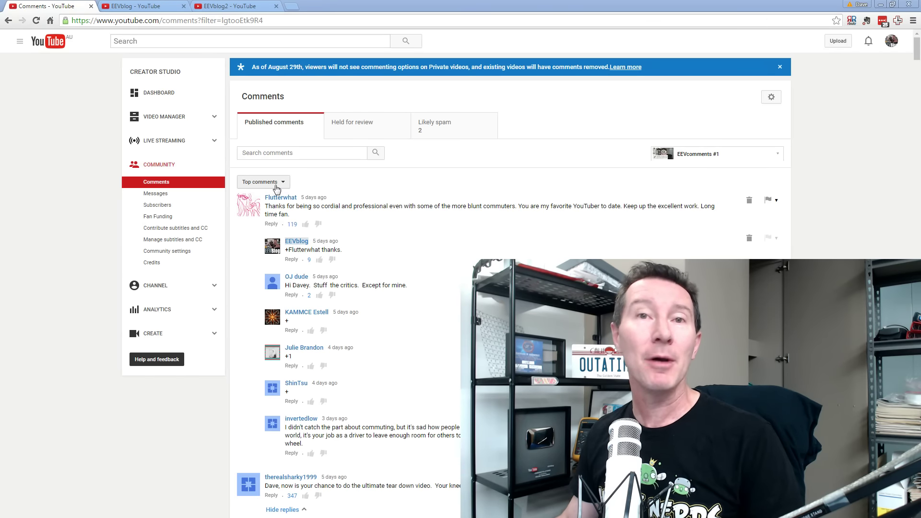
left_click(281, 183)
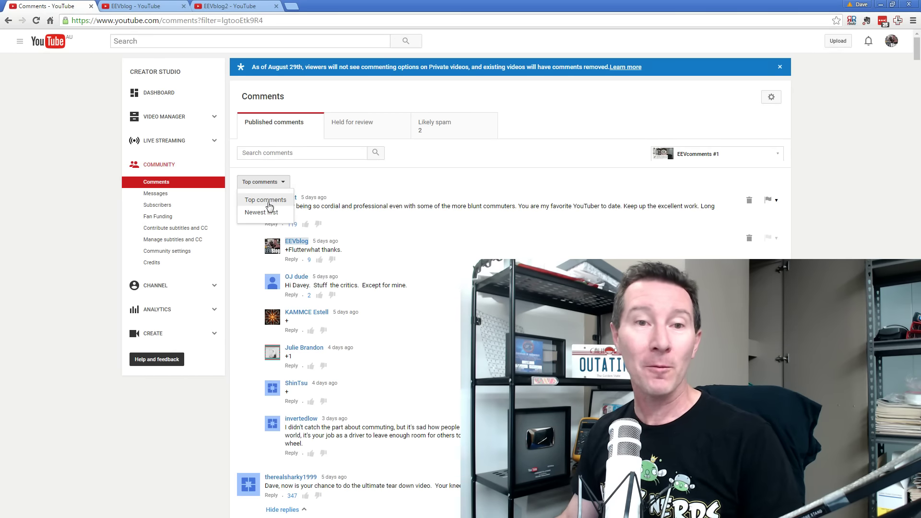
left_click(83, 188)
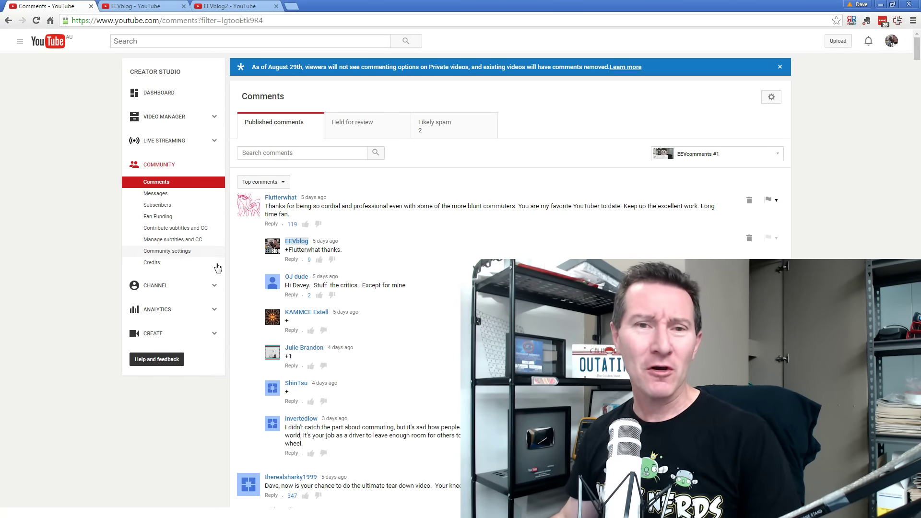
scroll(275, 246, "down", 3)
scroll(273, 242, "up", 3)
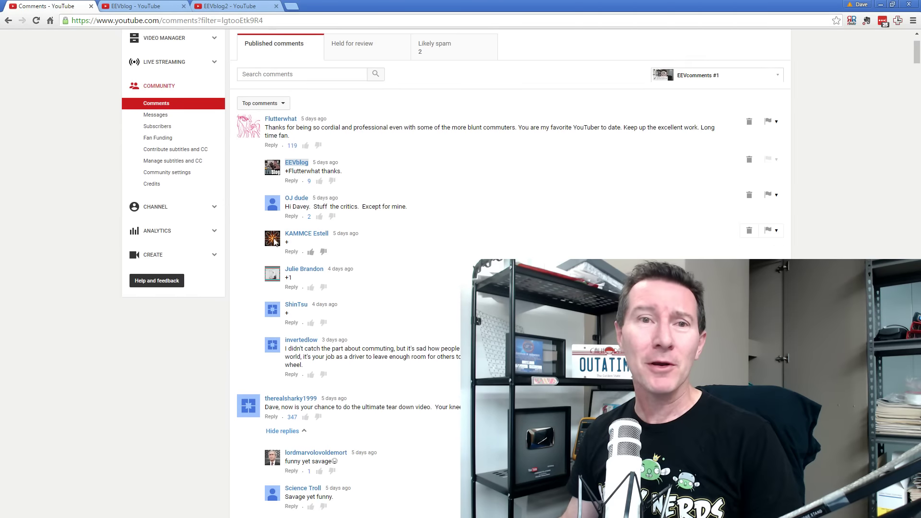
scroll(273, 238, "down", 4)
scroll(270, 216, "down", 3)
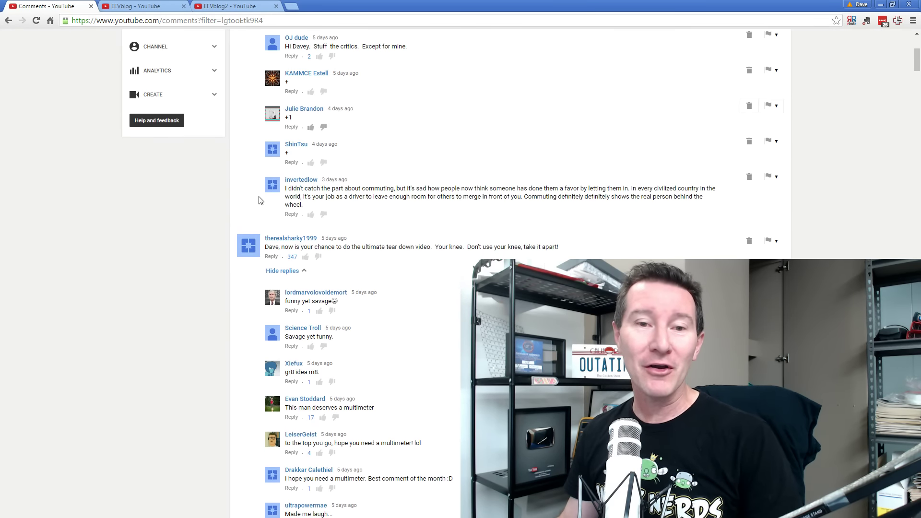
scroll(265, 202, "down", 4)
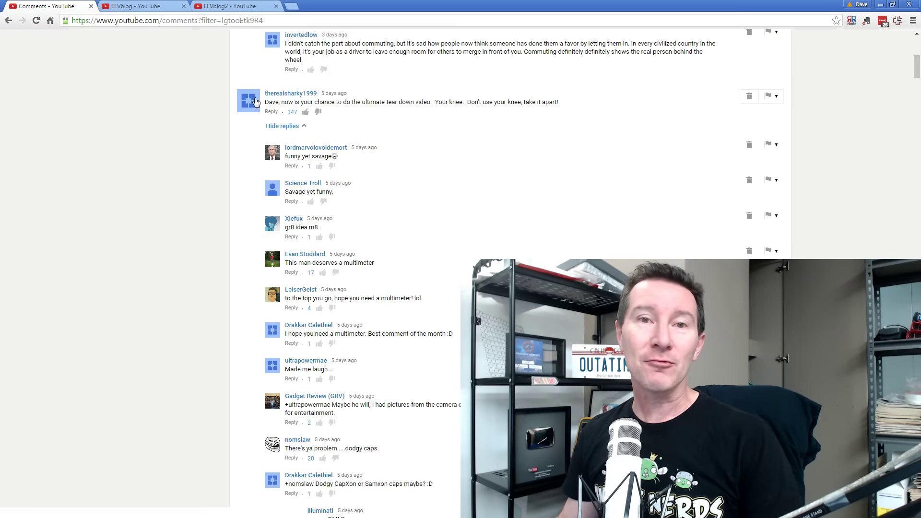
left_click(295, 100)
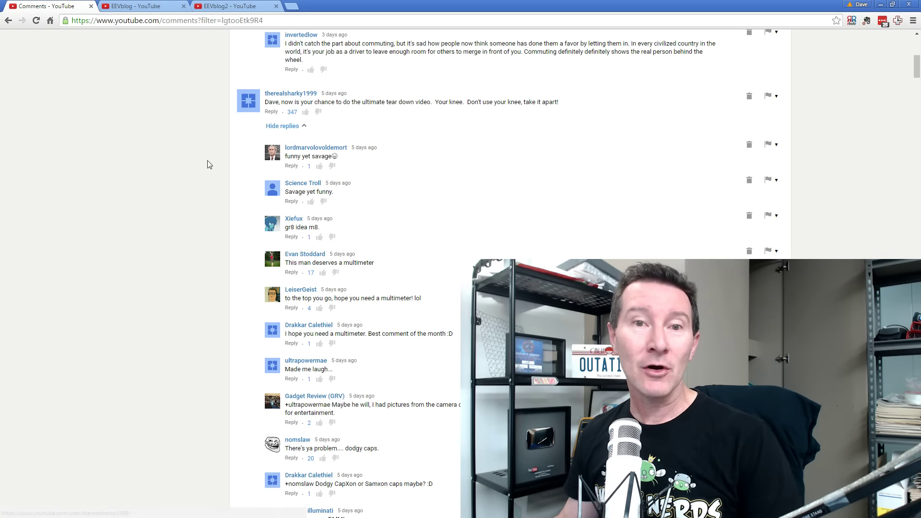
scroll(280, 129, "up", 4)
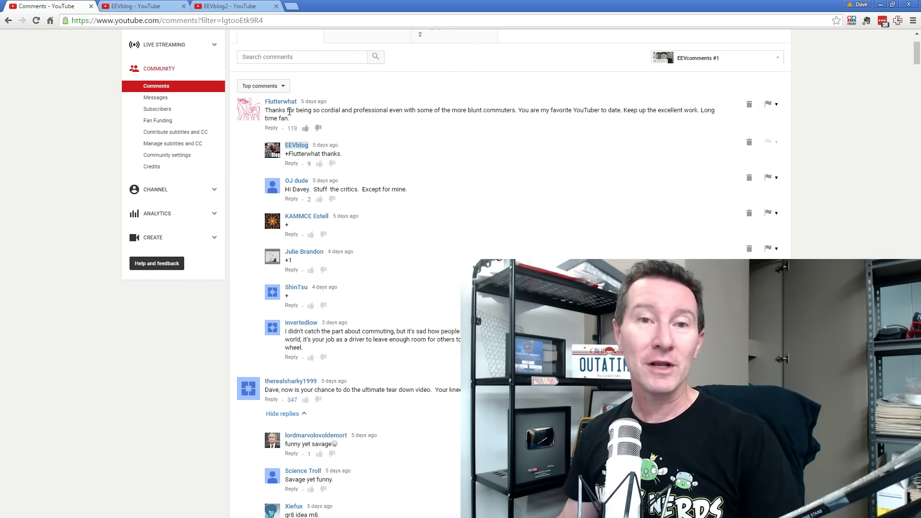
scroll(267, 173, "down", 5)
scroll(254, 199, "down", 5)
scroll(252, 205, "down", 5)
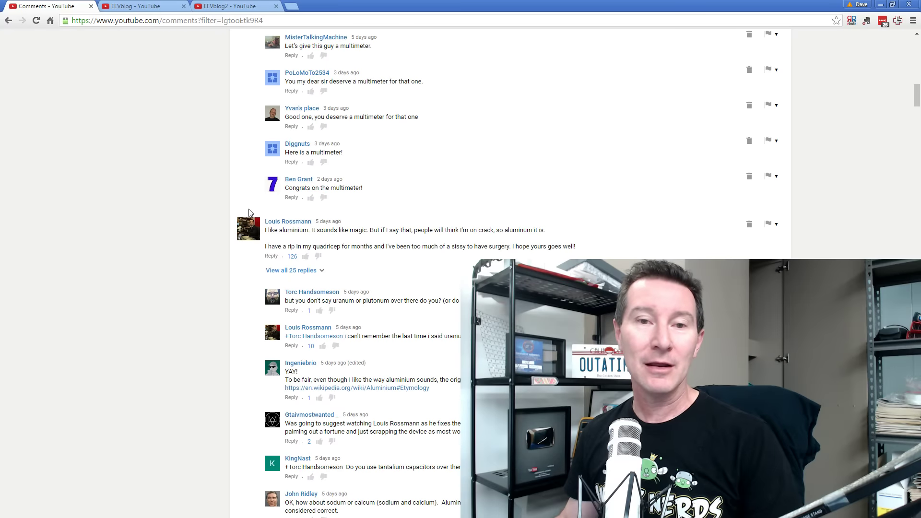
scroll(248, 212, "down", 2)
scroll(245, 213, "down", 1)
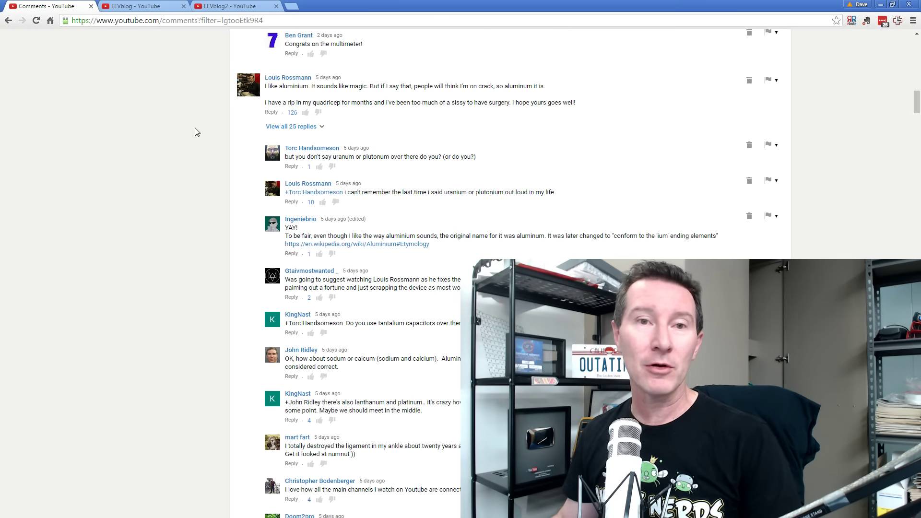
scroll(189, 145, "down", 1)
scroll(189, 145, "up", 1)
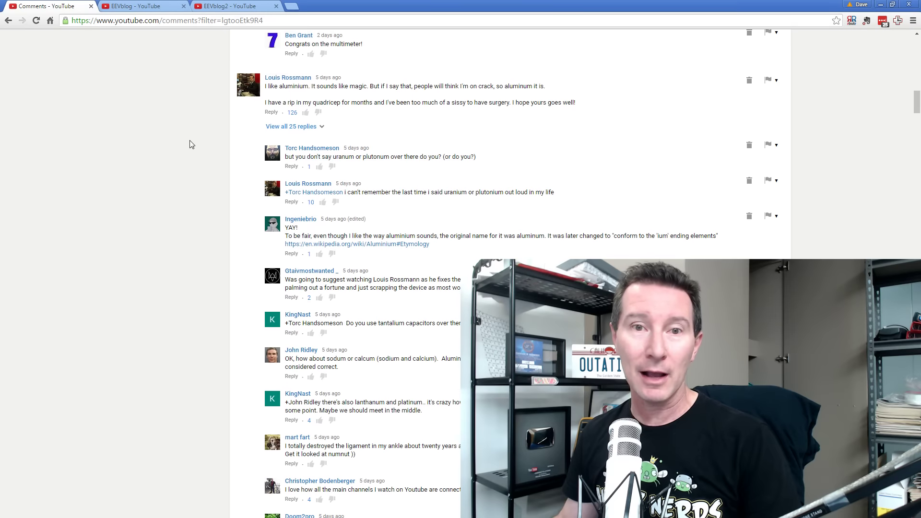
scroll(189, 145, "down", 1)
scroll(190, 144, "down", 4)
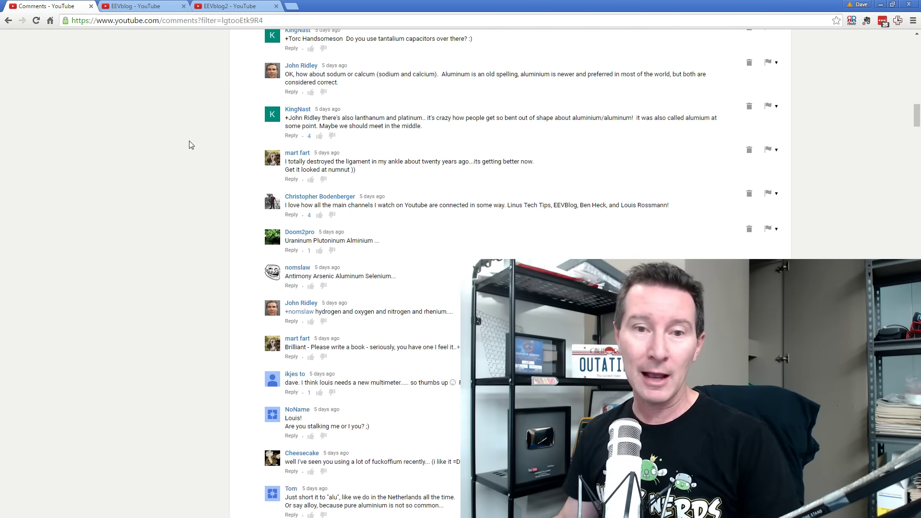
scroll(189, 145, "down", 4)
scroll(190, 145, "down", 4)
scroll(190, 145, "down", 2)
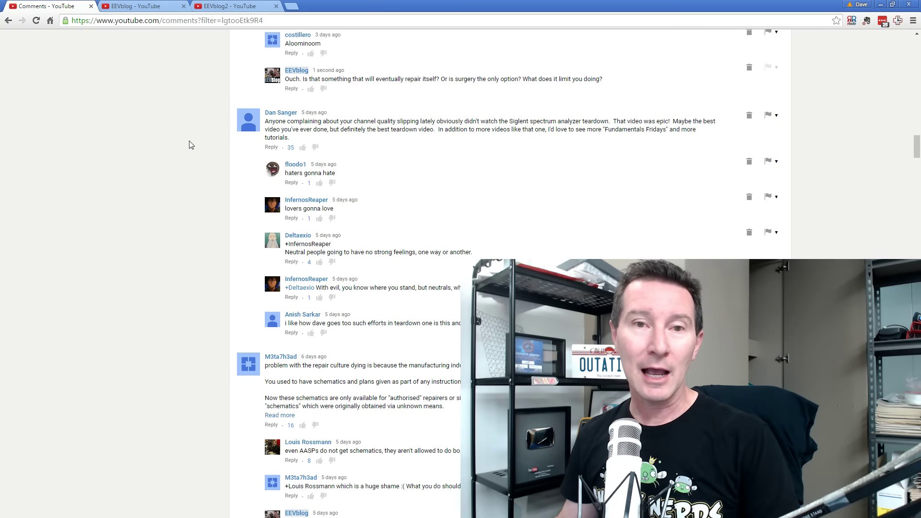
scroll(189, 144, "down", 1)
scroll(190, 145, "down", 2)
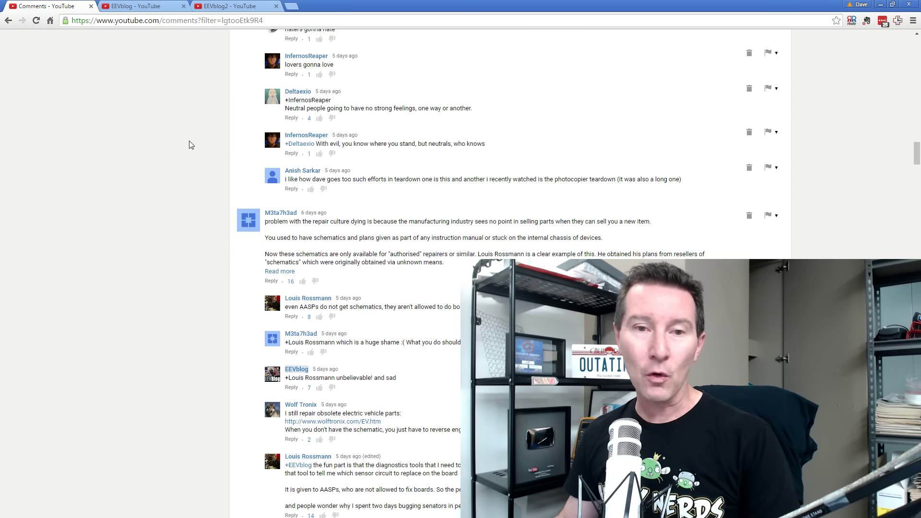
scroll(190, 145, "down", 4)
scroll(189, 145, "down", 2)
scroll(190, 145, "down", 4)
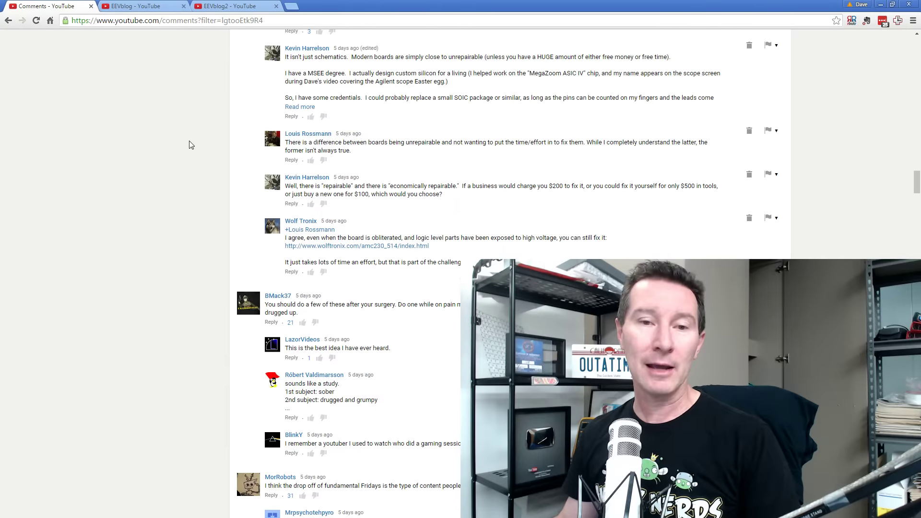
scroll(190, 144, "down", 2)
scroll(190, 145, "down", 5)
scroll(190, 145, "down", 5)
scroll(189, 145, "down", 5)
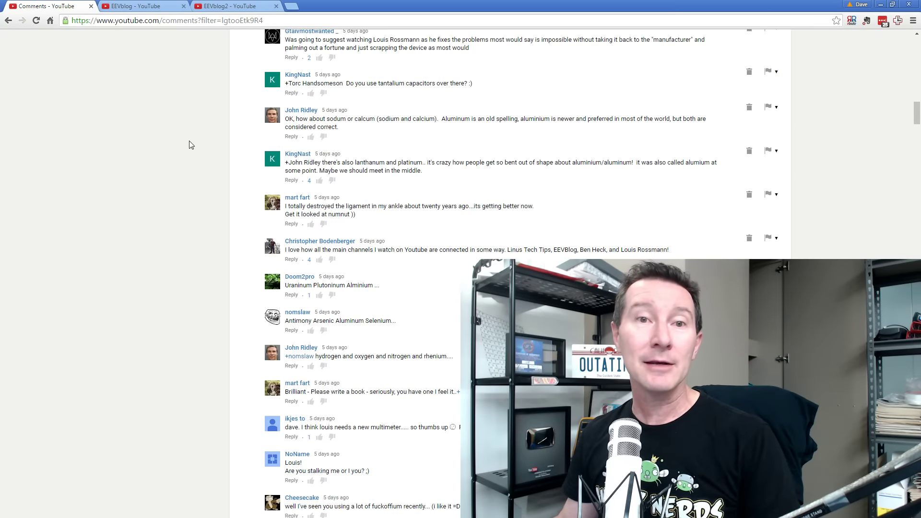
scroll(189, 145, "down", 5)
scroll(189, 145, "up", 4)
scroll(190, 145, "up", 3)
scroll(189, 144, "up", 1)
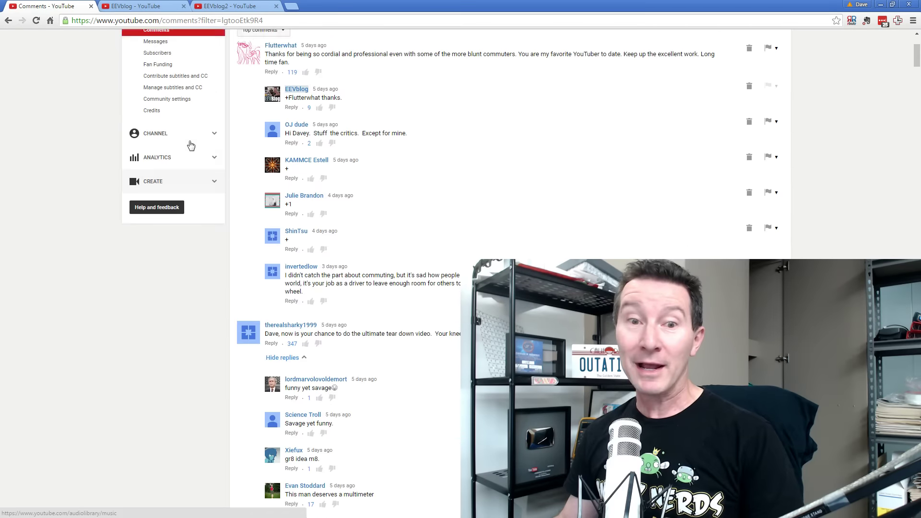
scroll(189, 145, "up", 2)
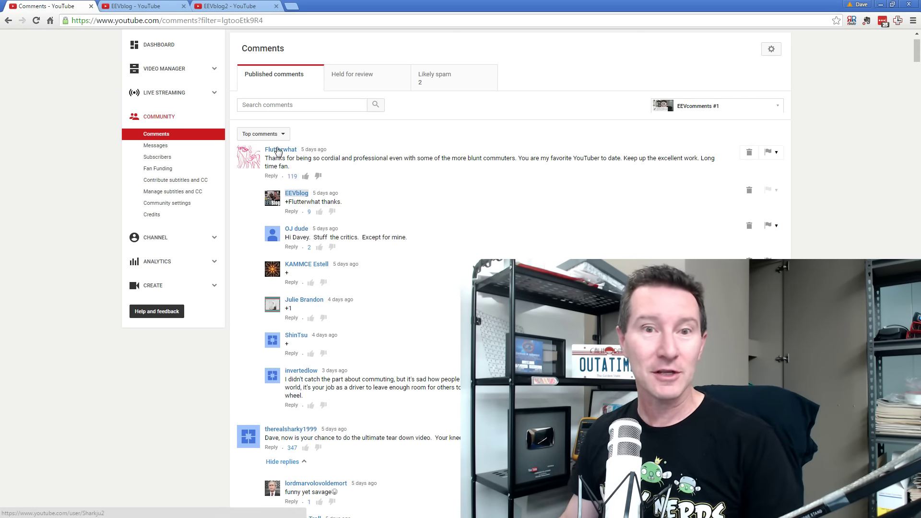
scroll(203, 177, "down", 2)
scroll(204, 177, "down", 2)
scroll(204, 177, "down", 1)
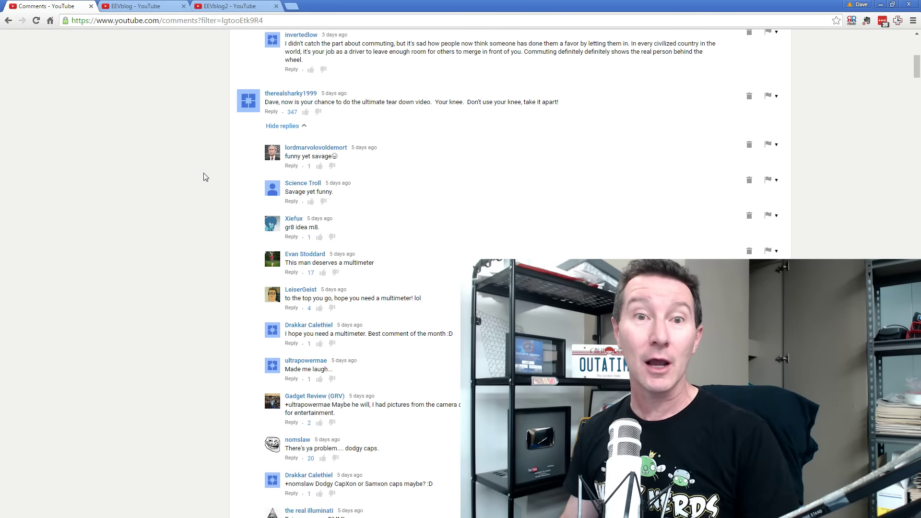
scroll(204, 177, "down", 1)
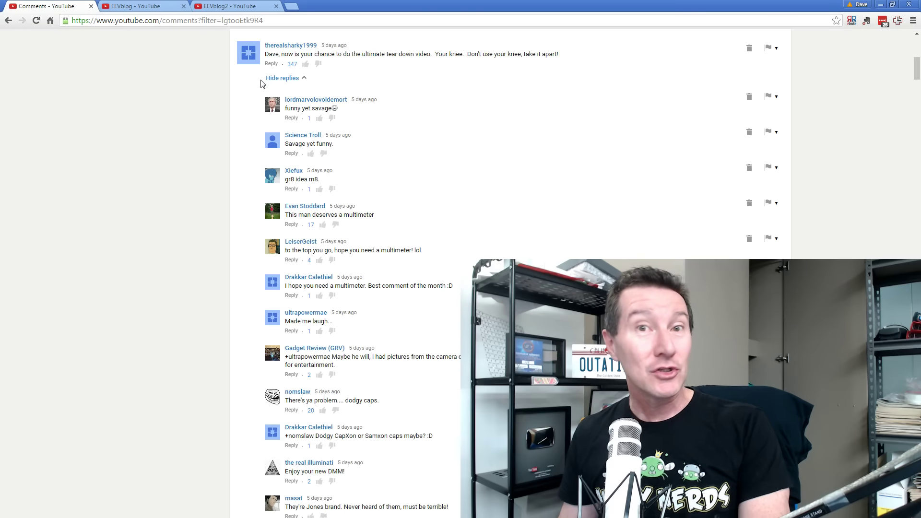
scroll(252, 113, "down", 2)
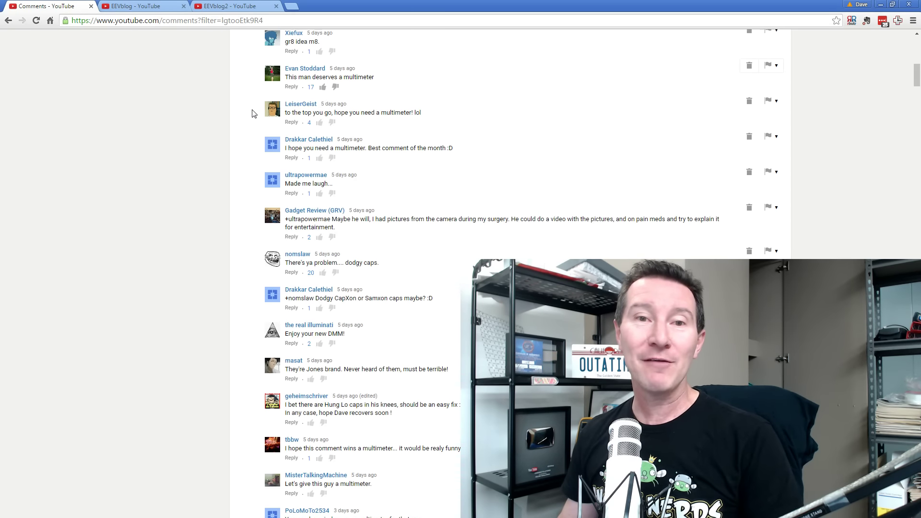
scroll(324, 133, "down", 1)
scroll(317, 136, "down", 1)
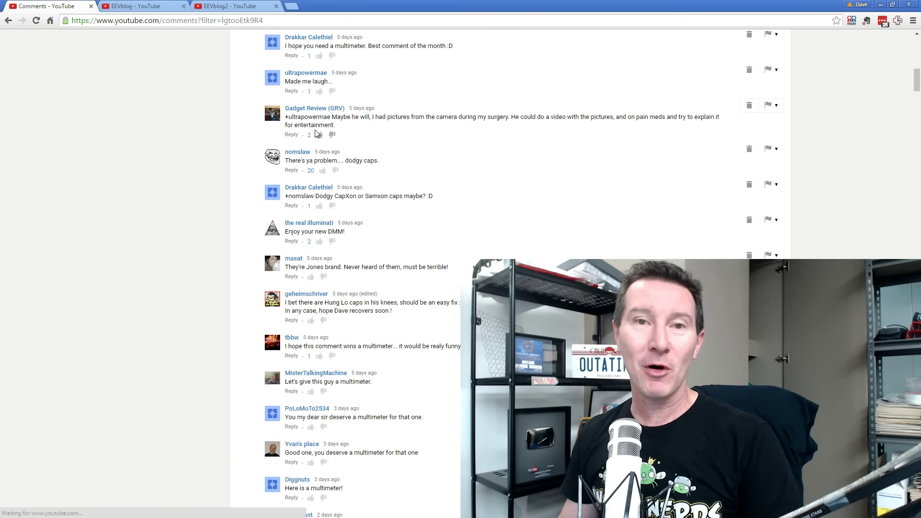
scroll(310, 133, "down", 1)
scroll(305, 130, "down", 2)
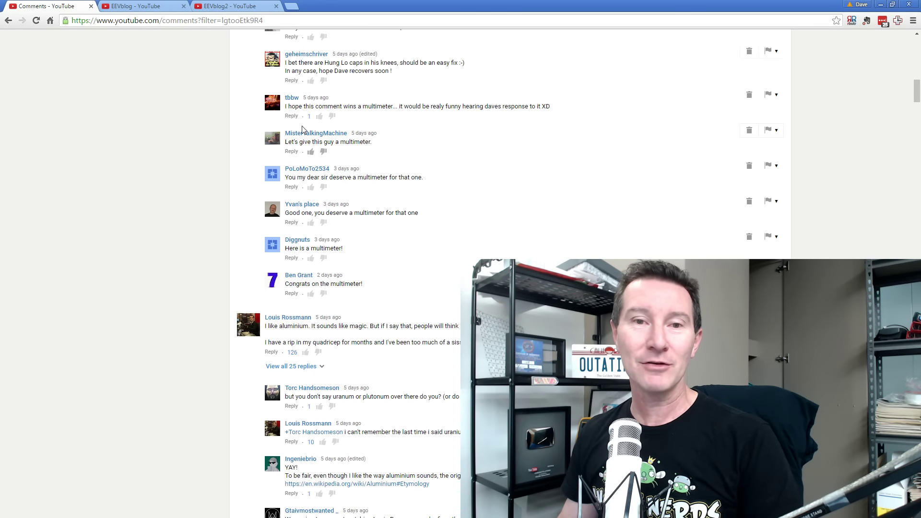
scroll(302, 131, "up", 1)
scroll(302, 130, "up", 3)
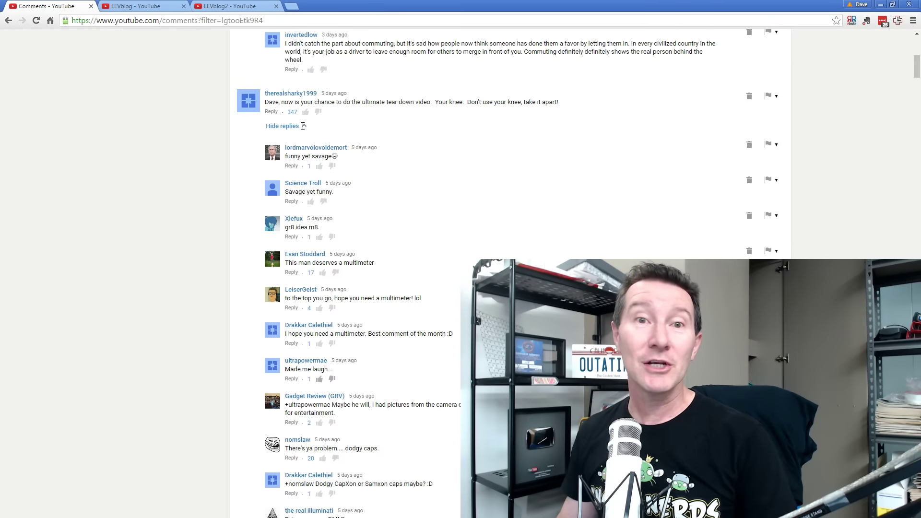
scroll(302, 130, "up", 3)
scroll(302, 130, "up", 1)
scroll(302, 130, "down", 3)
scroll(303, 130, "down", 1)
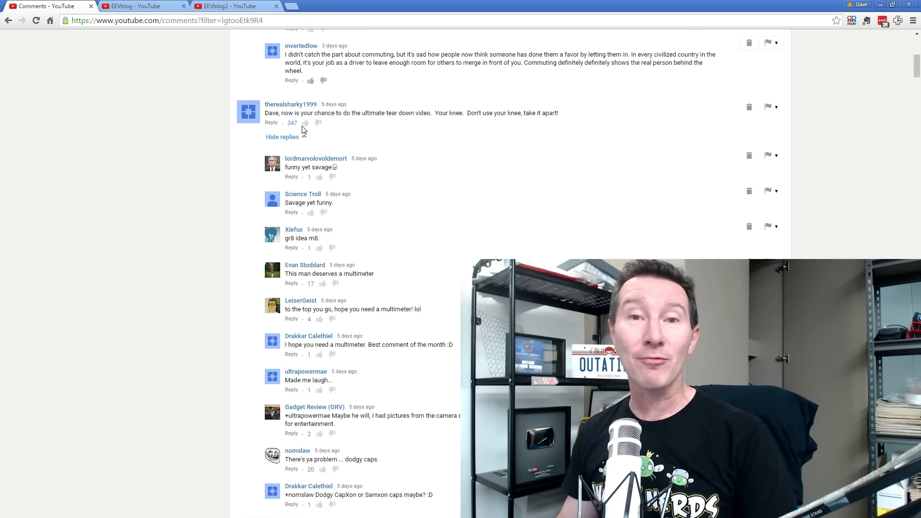
scroll(302, 130, "down", 1)
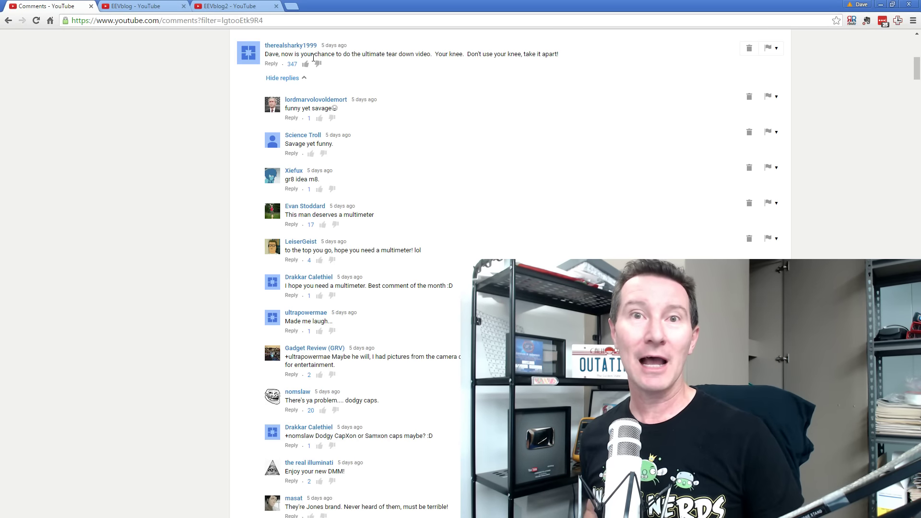
left_click(231, 7)
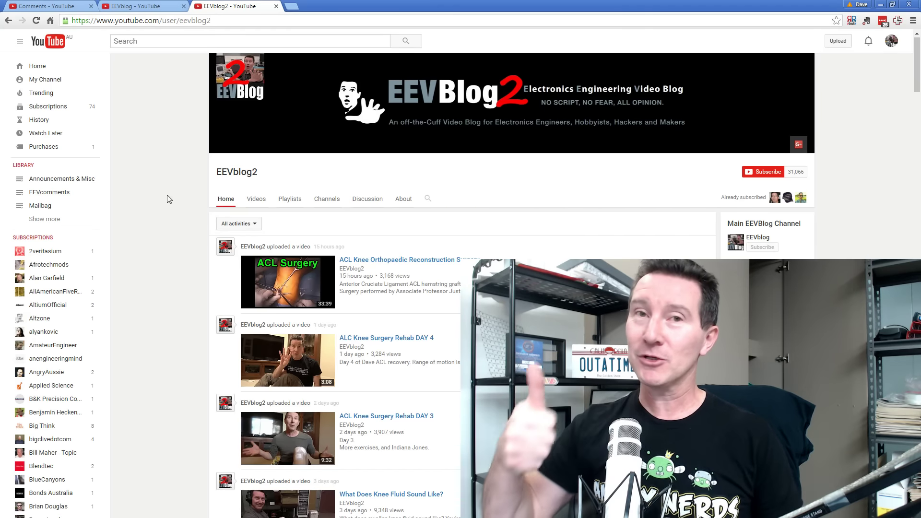
scroll(220, 198, "down", 2)
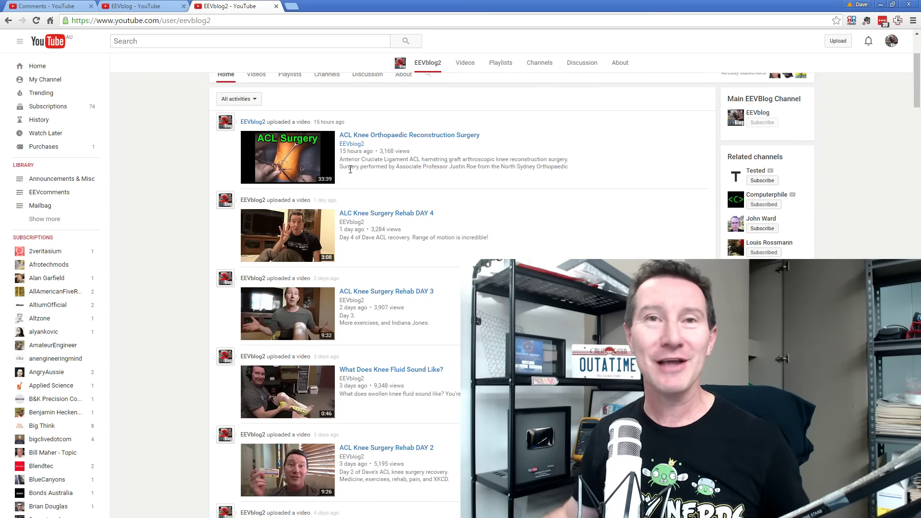
mouse_move(288, 157)
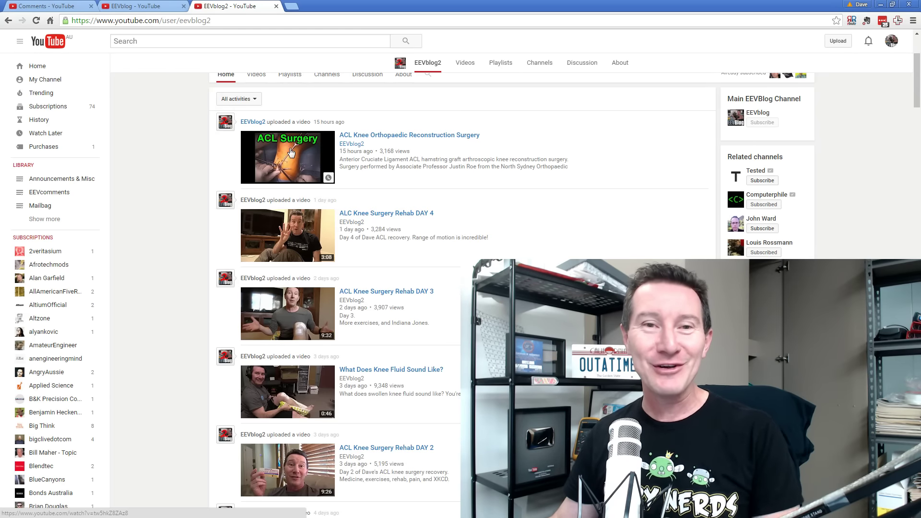
scroll(289, 163, "down", 2)
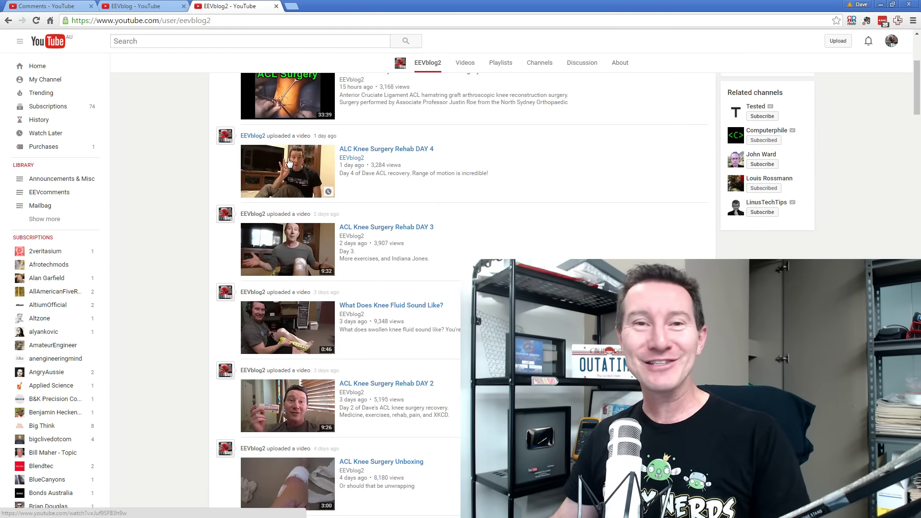
scroll(289, 162, "up", 2)
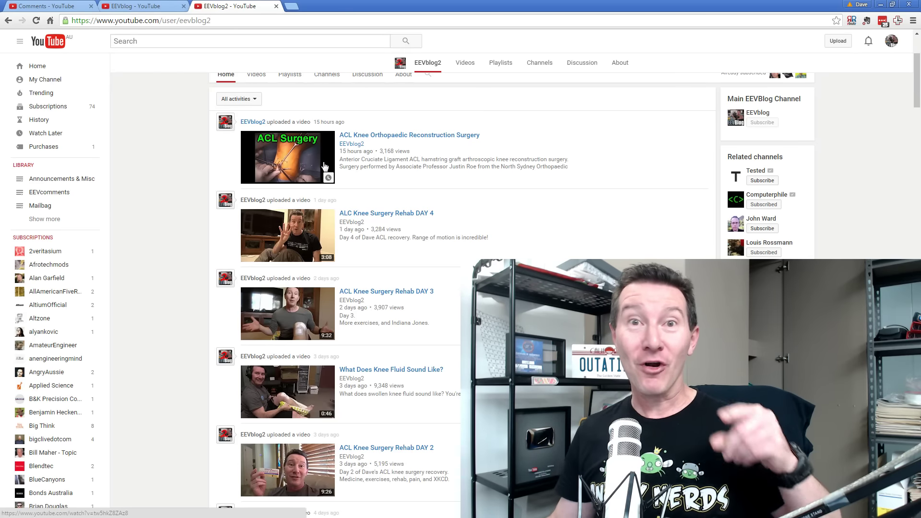
scroll(302, 164, "up", 1)
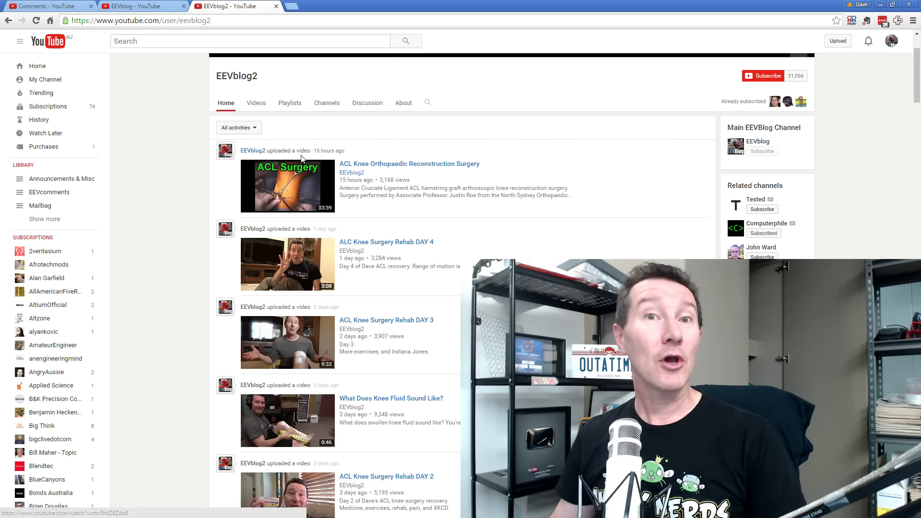
scroll(306, 158, "down", 1)
scroll(314, 147, "down", 1)
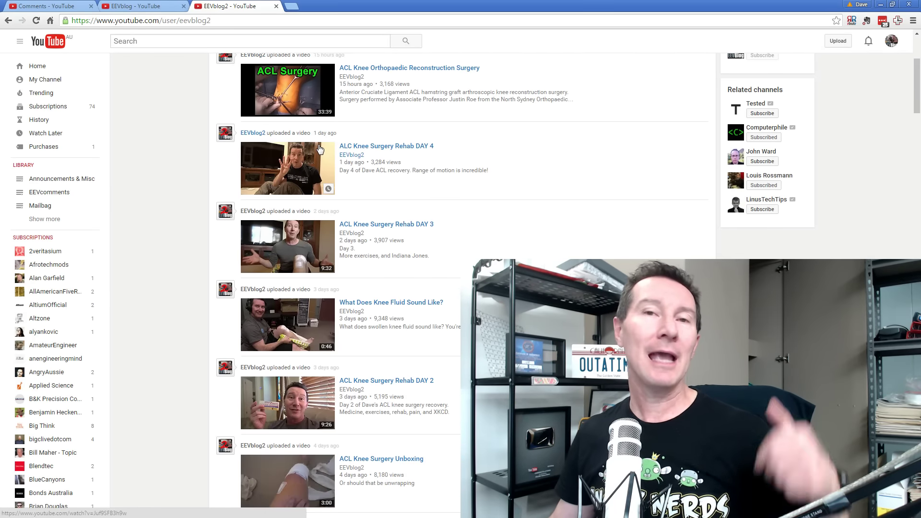
scroll(317, 149, "down", 1)
scroll(320, 148, "down", 2)
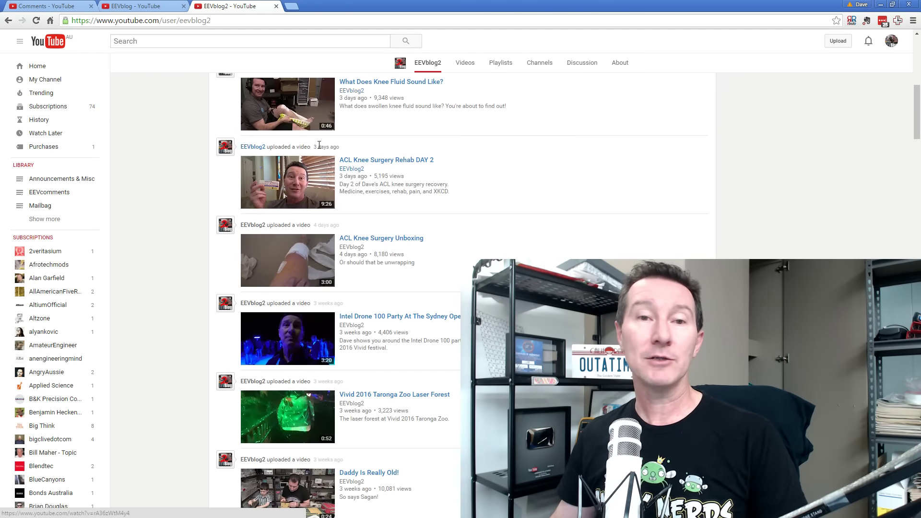
scroll(320, 148, "up", 1)
scroll(319, 147, "up", 1)
scroll(320, 149, "down", 1)
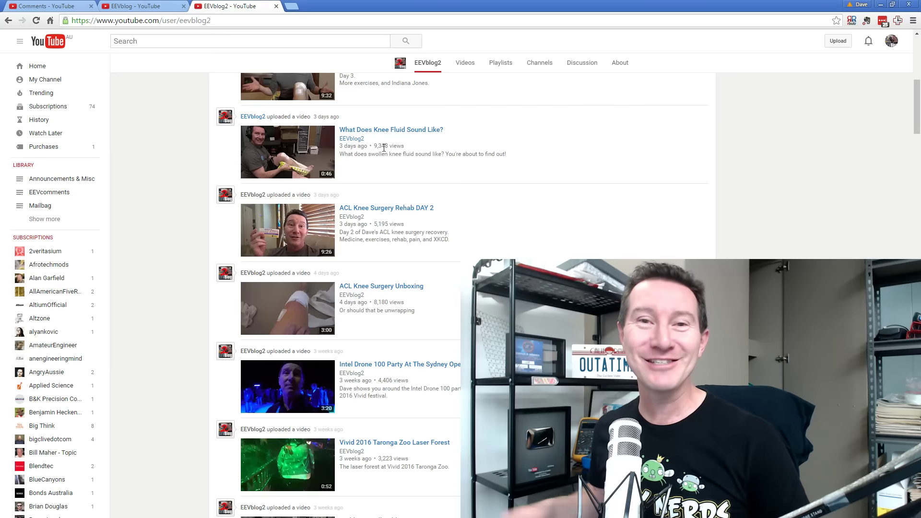
scroll(384, 147, "up", 3)
scroll(384, 135, "up", 5)
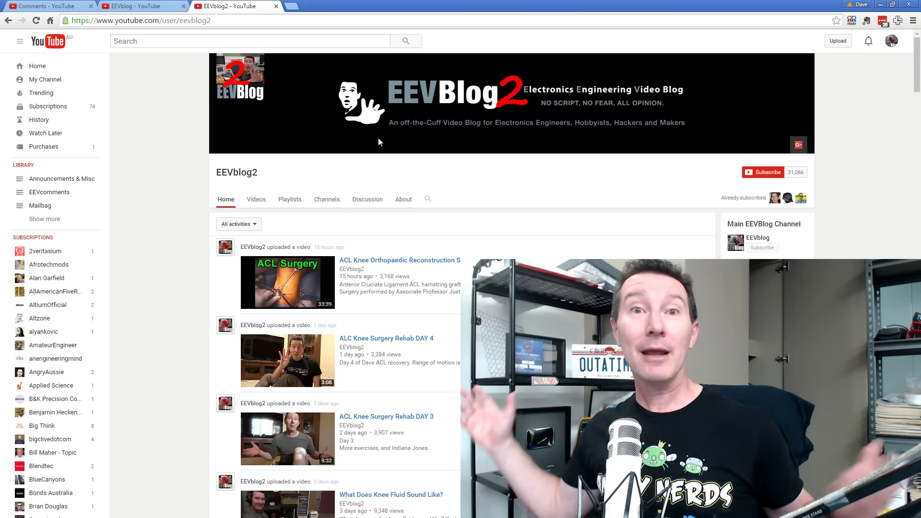
left_click(66, 7)
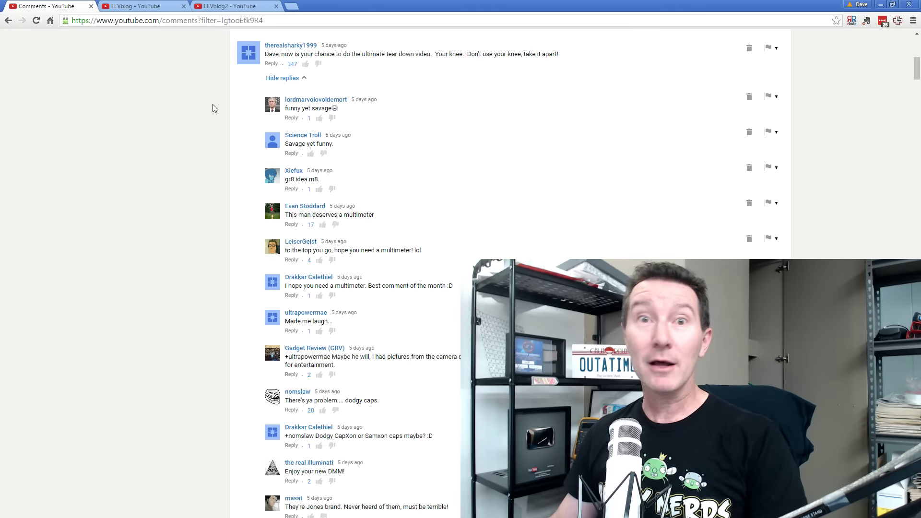
- Show the EEVblog channel and load youtube.com/eevblog, which lands on c/eevblogdave
left_click(158, 9)
left_click(167, 22)
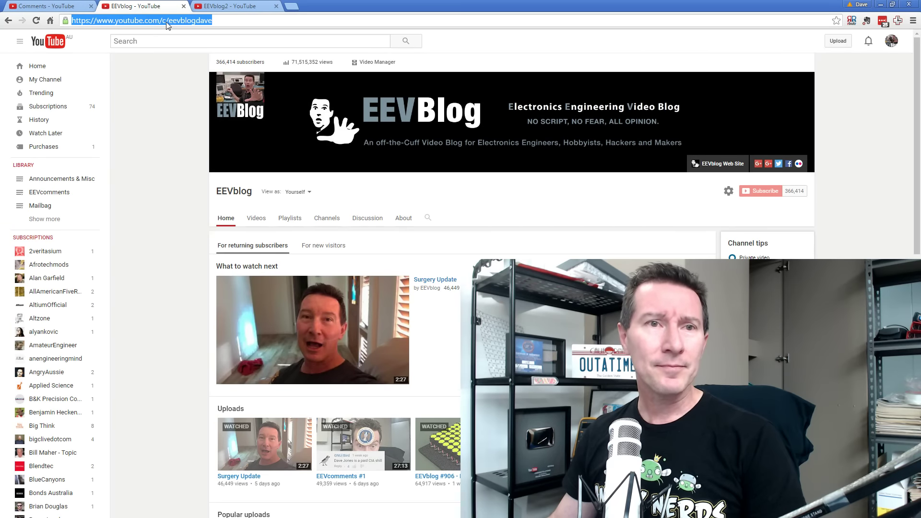
left_click(162, 20)
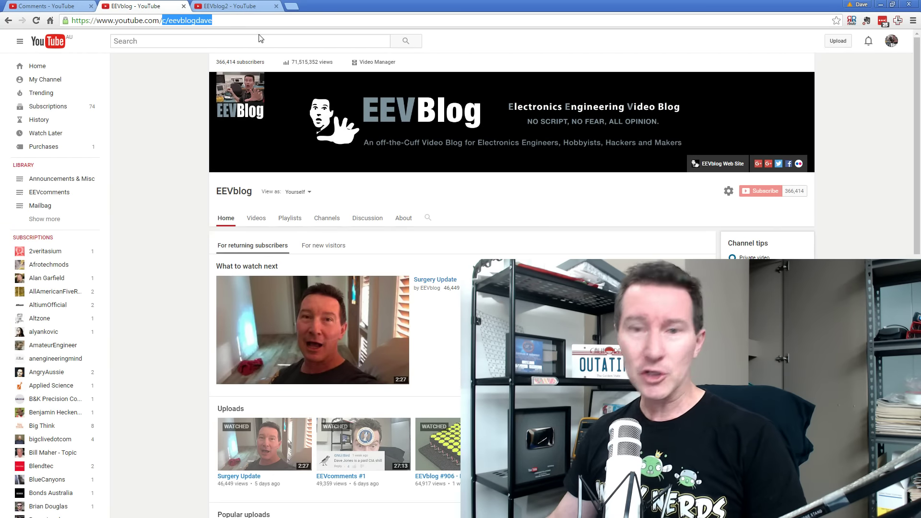
type("rrvblog")
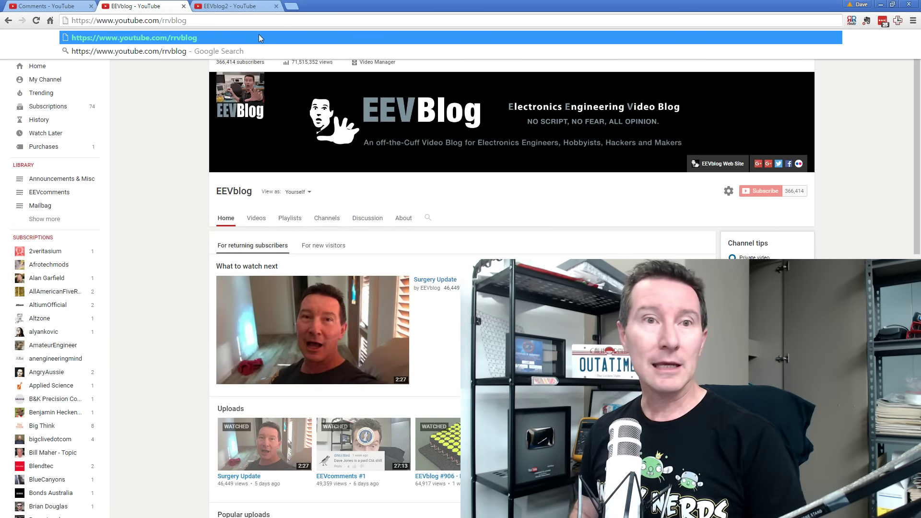
key("BackSpace")
key("BackSpace")
type("e")
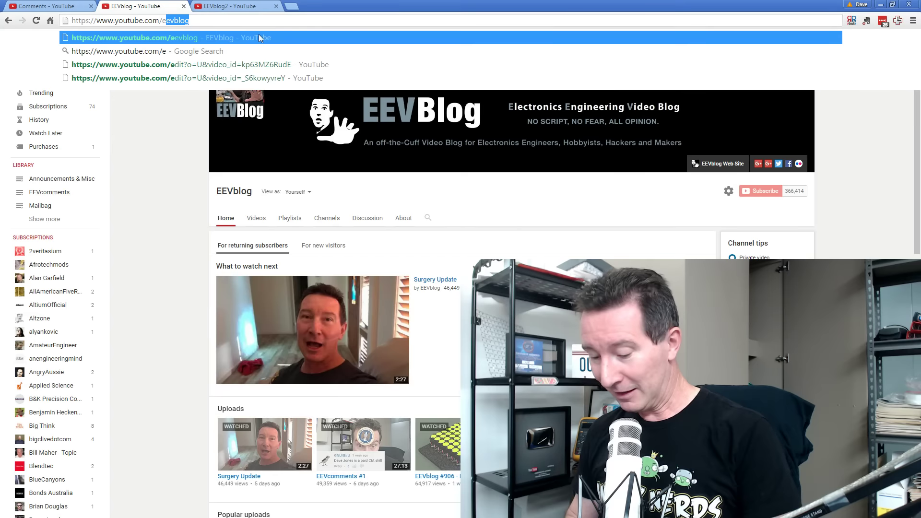
type("evblog")
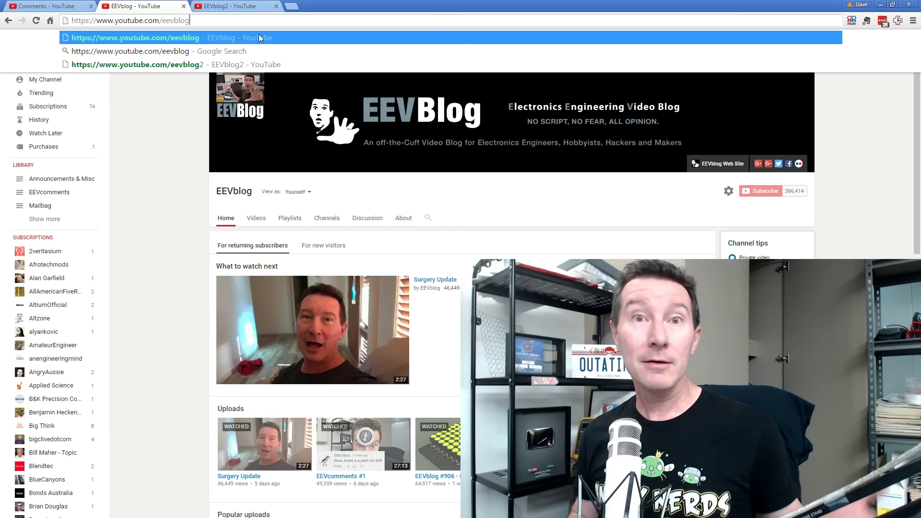
key("Return")
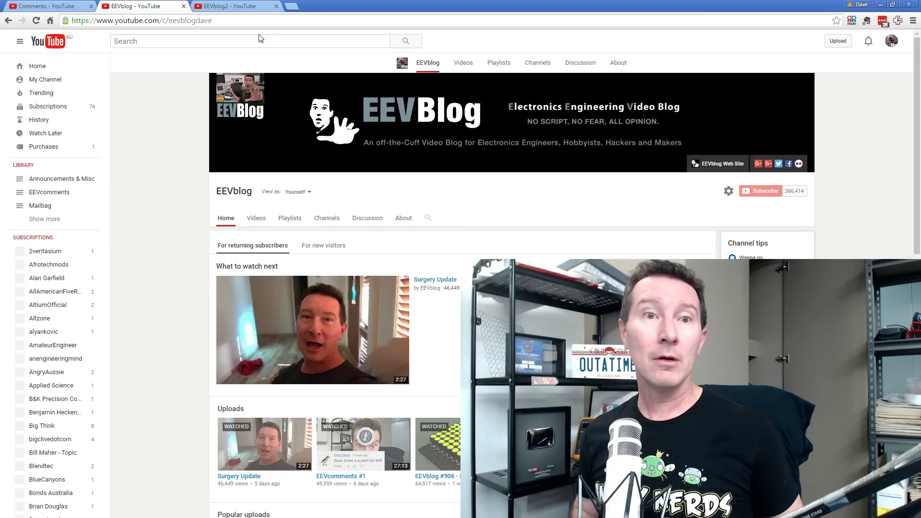
- Change the address to youtube.com/eevblog2 to load the EEVblog2 channel at user/eevblog2
left_click(191, 25)
double_click(191, 25)
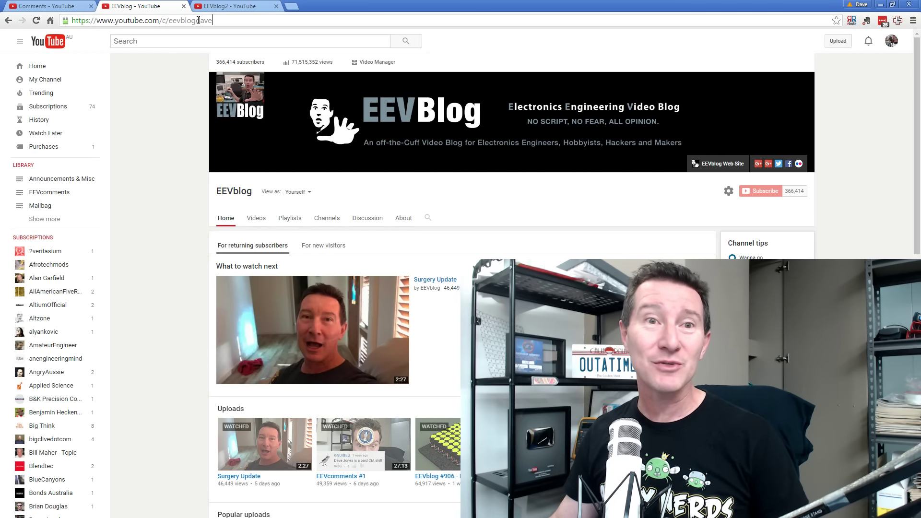
key("End")
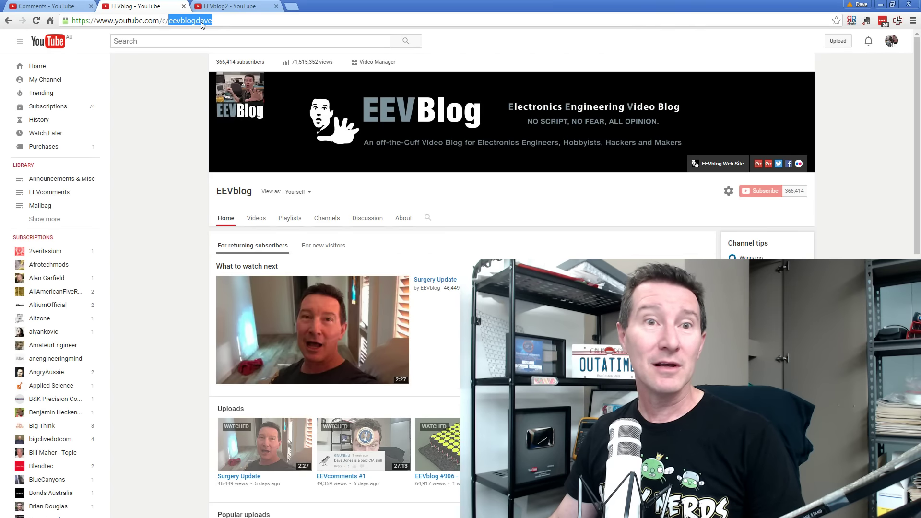
left_click(162, 22)
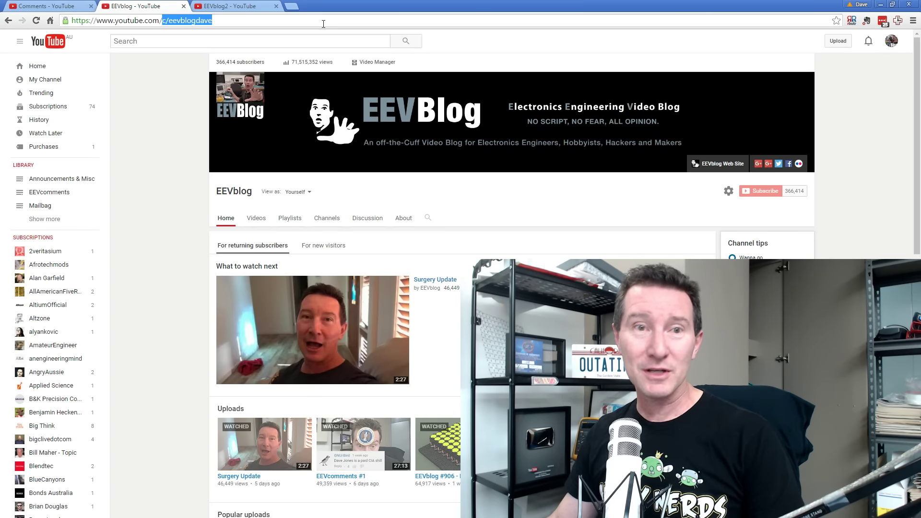
type("e")
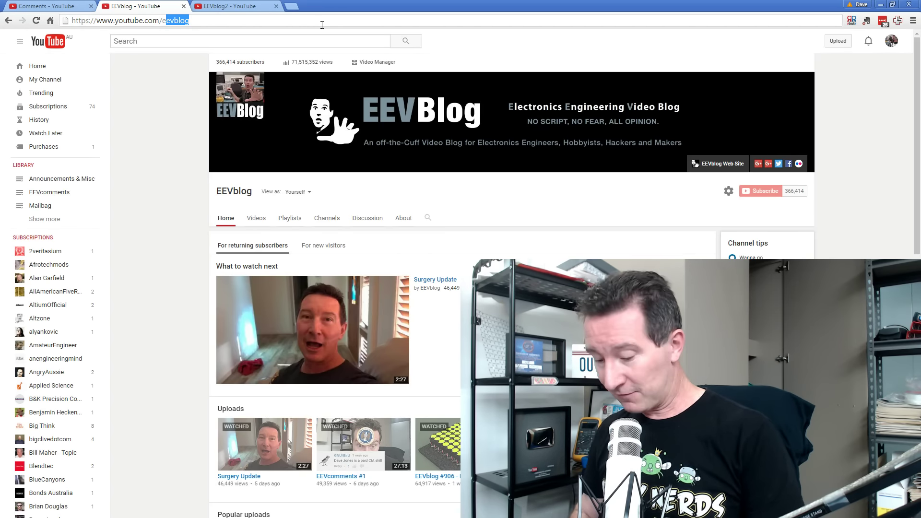
type("evblog2")
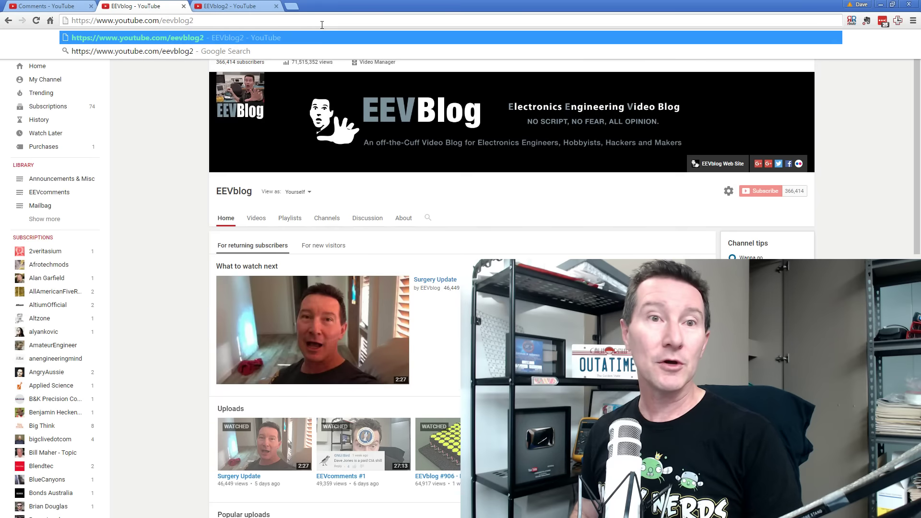
key("Return")
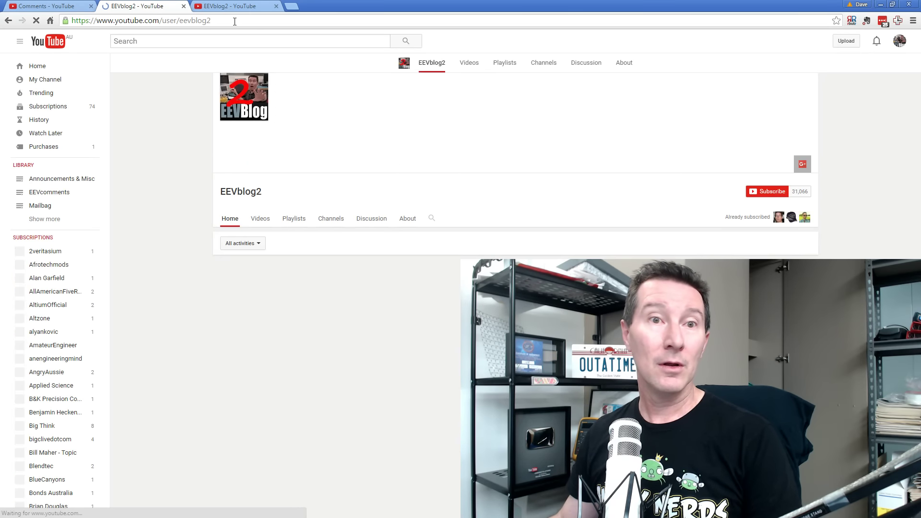